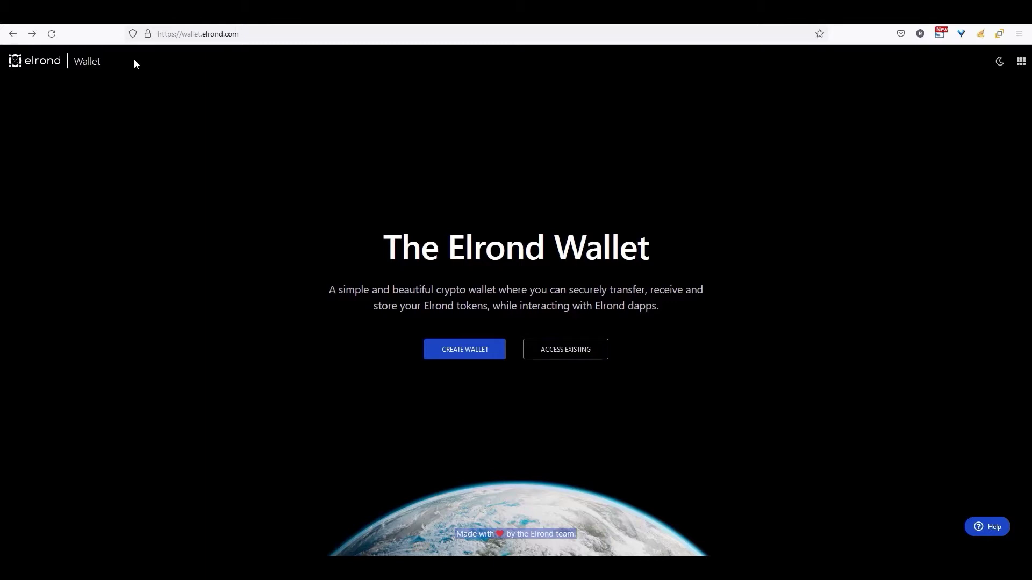
Step: Start a new wallet, accept both safety warnings, and copy the generated 24-word secret phrase
left_click(465, 355)
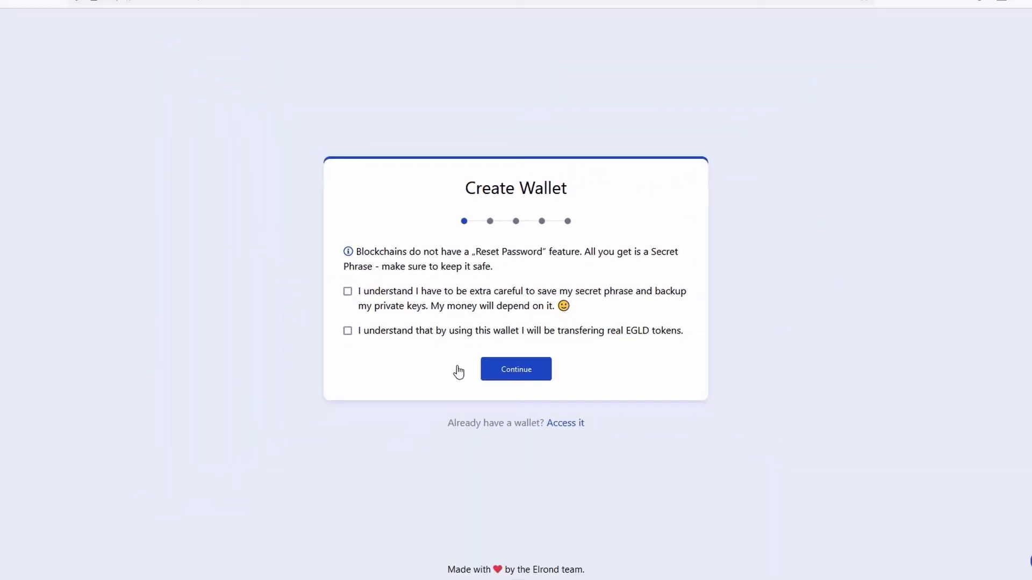
left_click(370, 291)
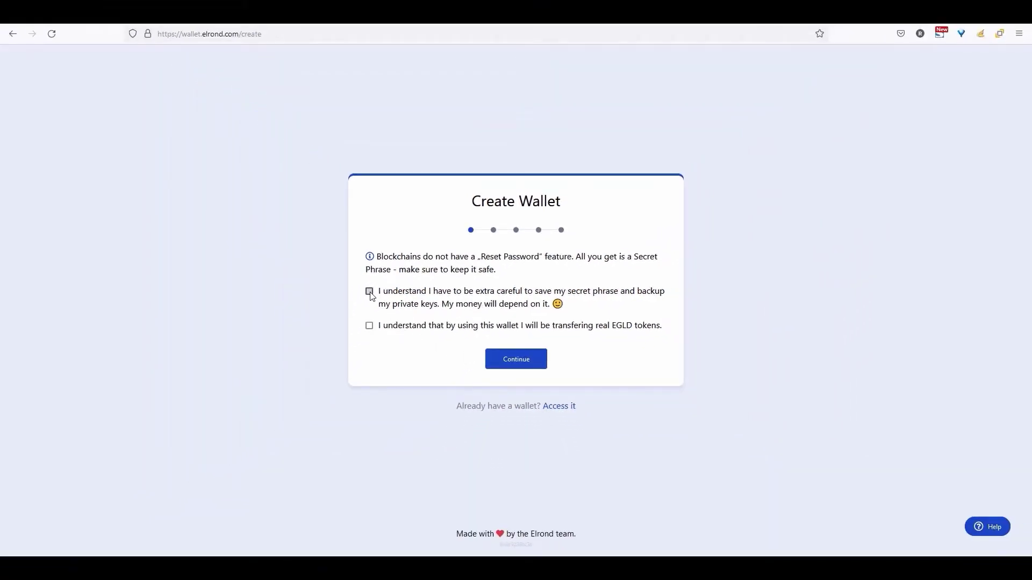
left_click(369, 326)
left_click(510, 364)
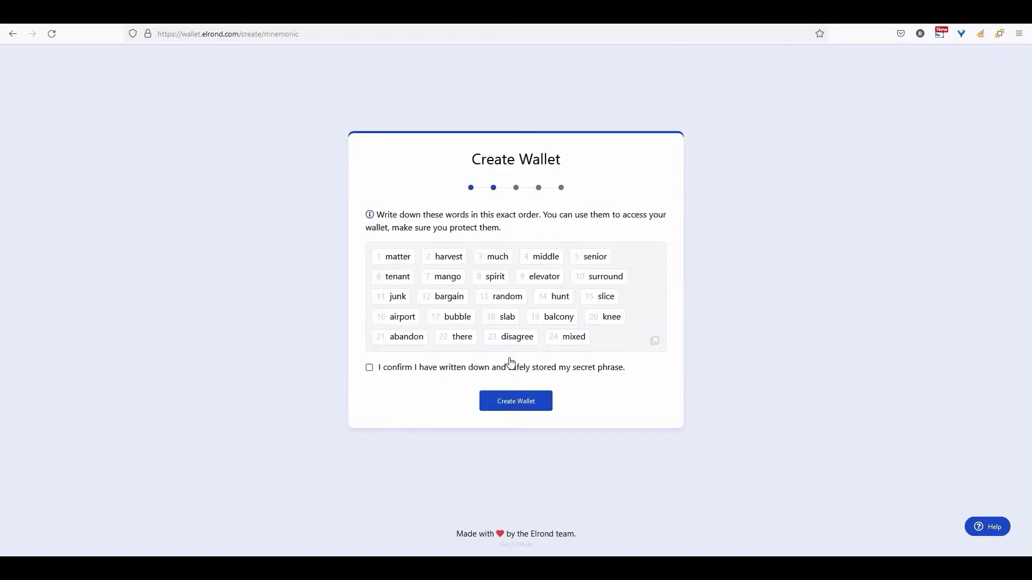
left_click(655, 345)
Step: Replace the old word list in the Typora note with the new phrase, then confirm it's stored
left_click(610, 513)
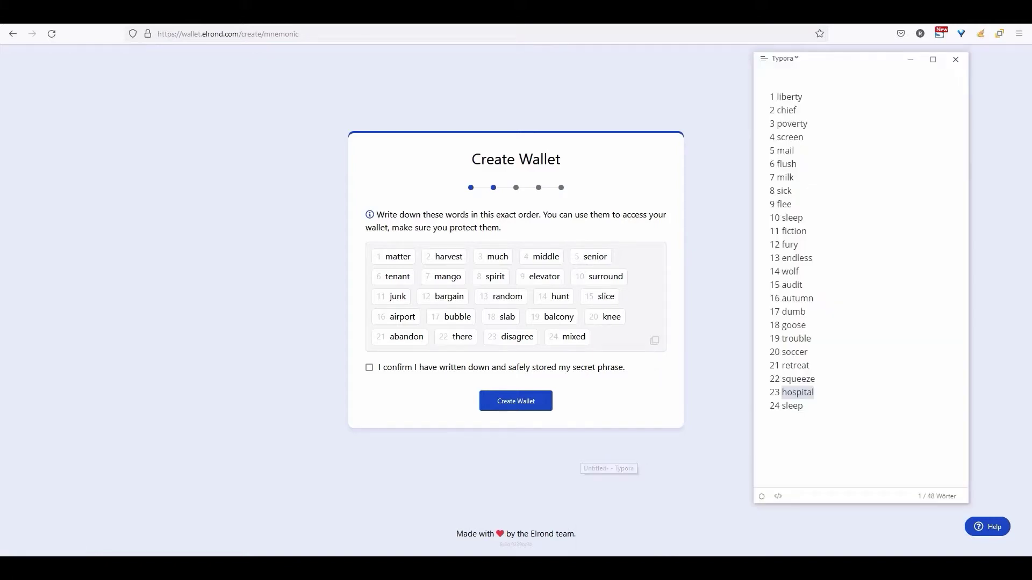
key("ctrl+a")
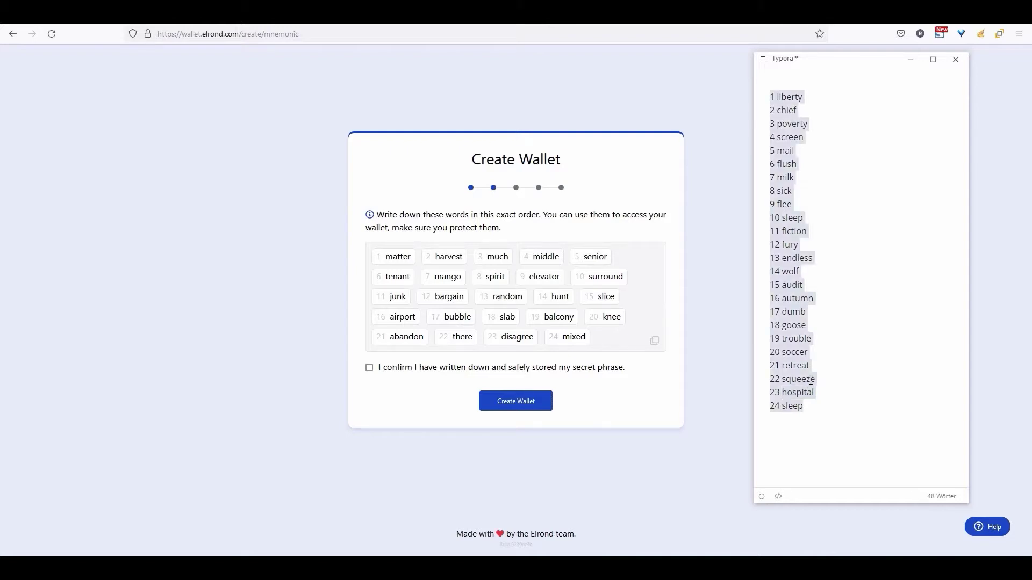
left_click(810, 380)
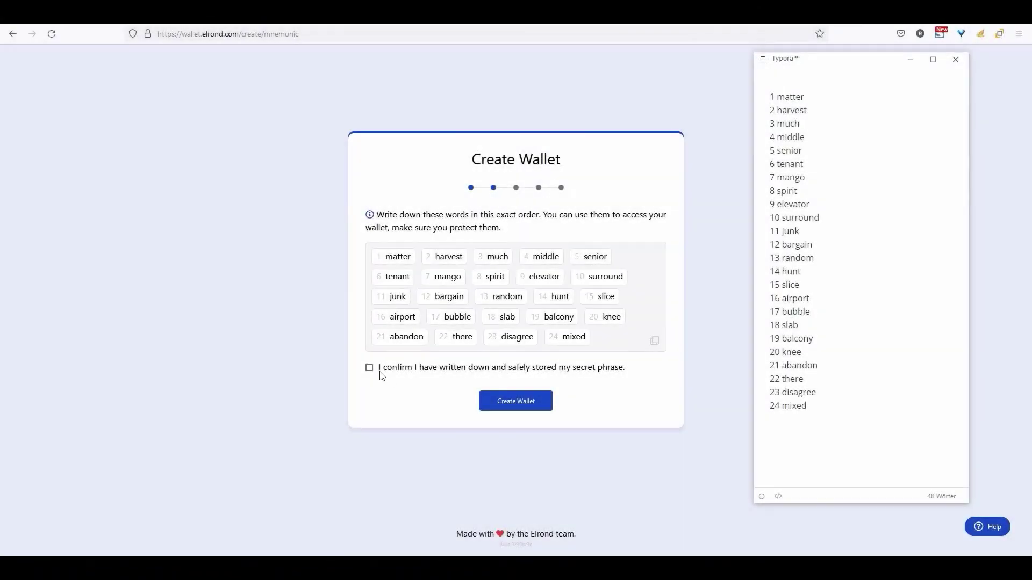
left_click(369, 368)
left_click(513, 400)
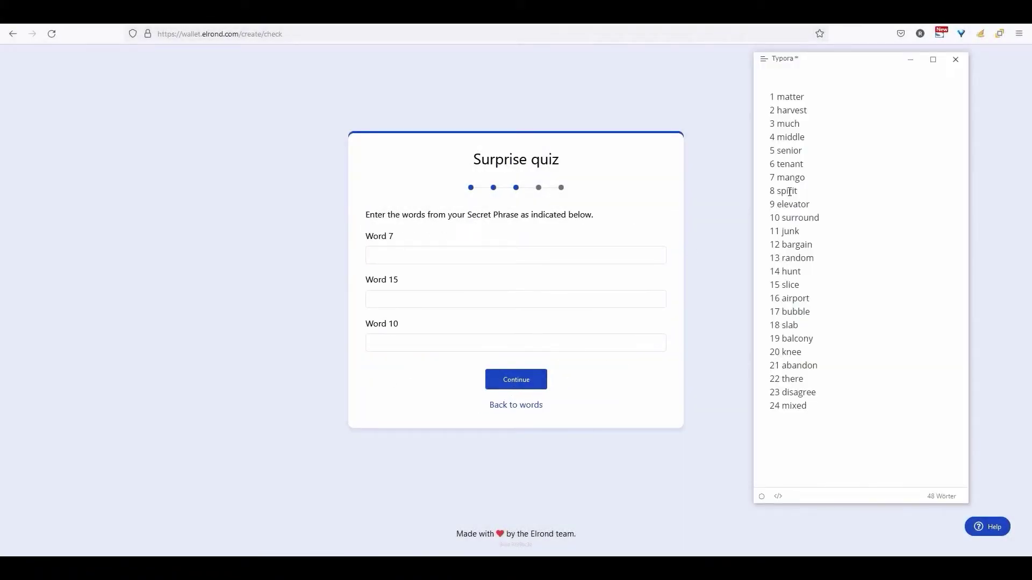
Step: Fill the quiz answers for words 7 and 15 from the saved phrase
double_click(790, 178)
key("ctrl+c")
left_click(470, 255)
key("ctrl+v")
left_click(421, 301)
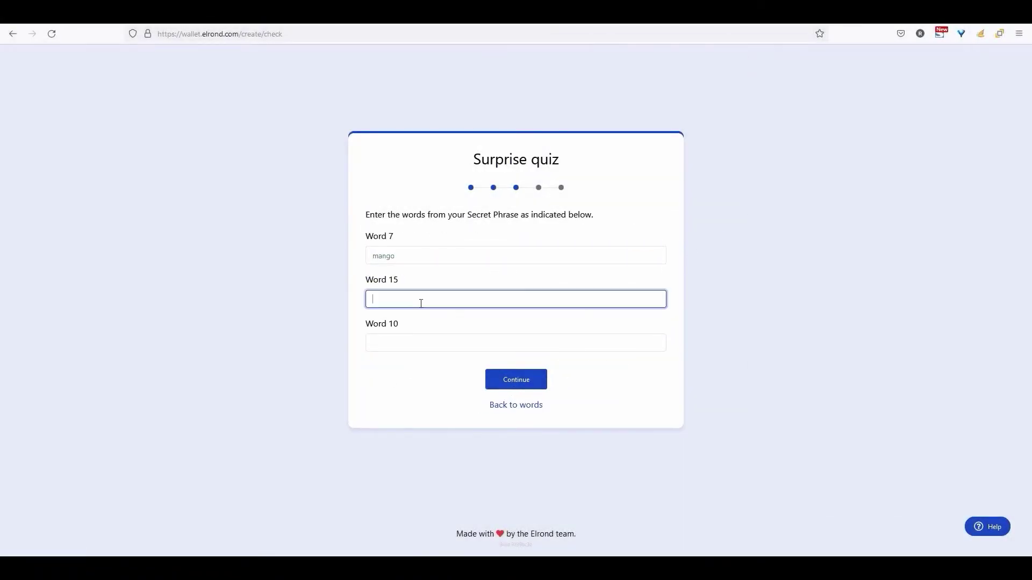
type("slice")
left_click(412, 346)
Step: Complete the Word 10 answer, submit the quiz, and enter the keystore password twice
type("surround")
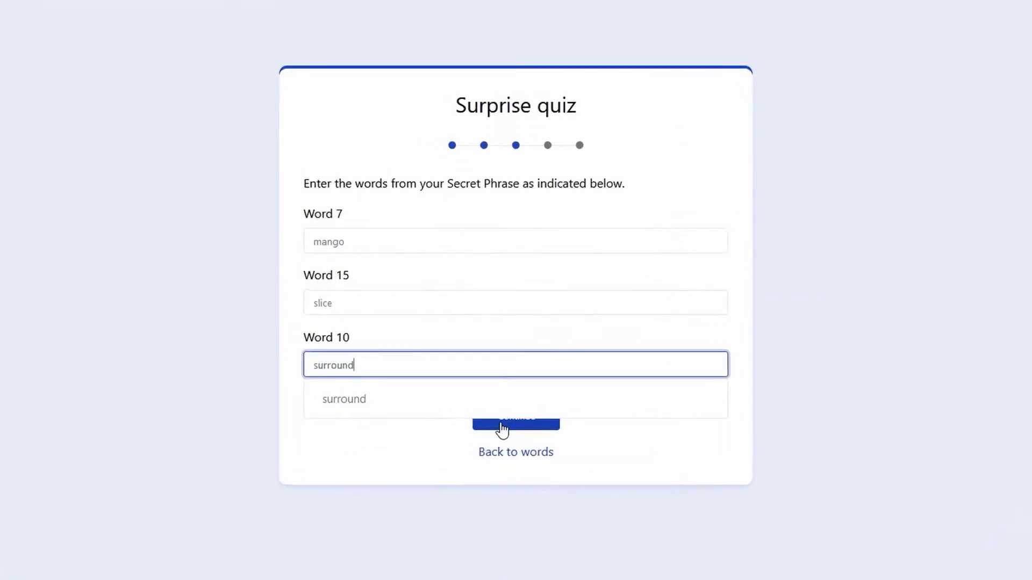
left_click(502, 430)
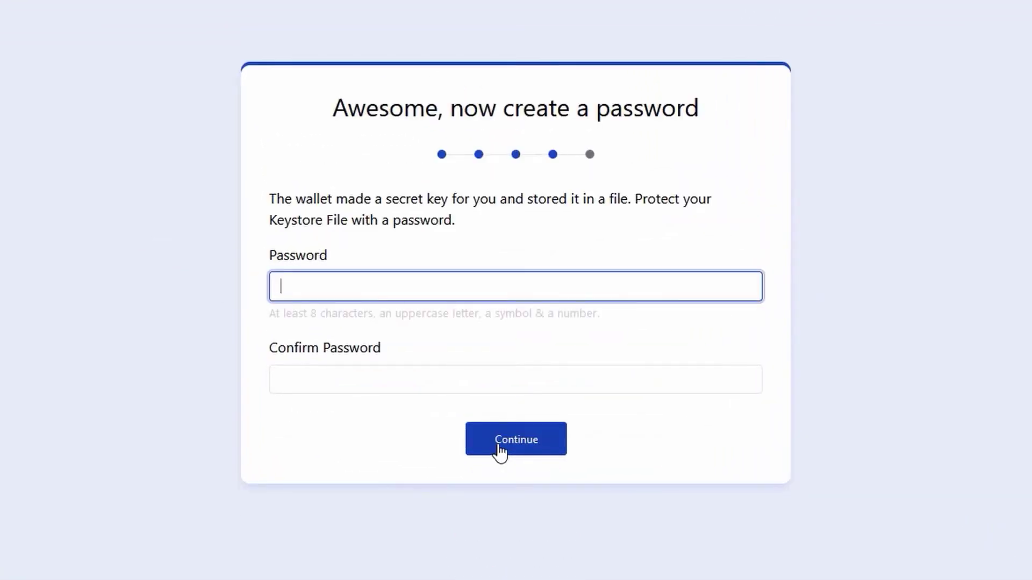
type("abcdefghijklmn")
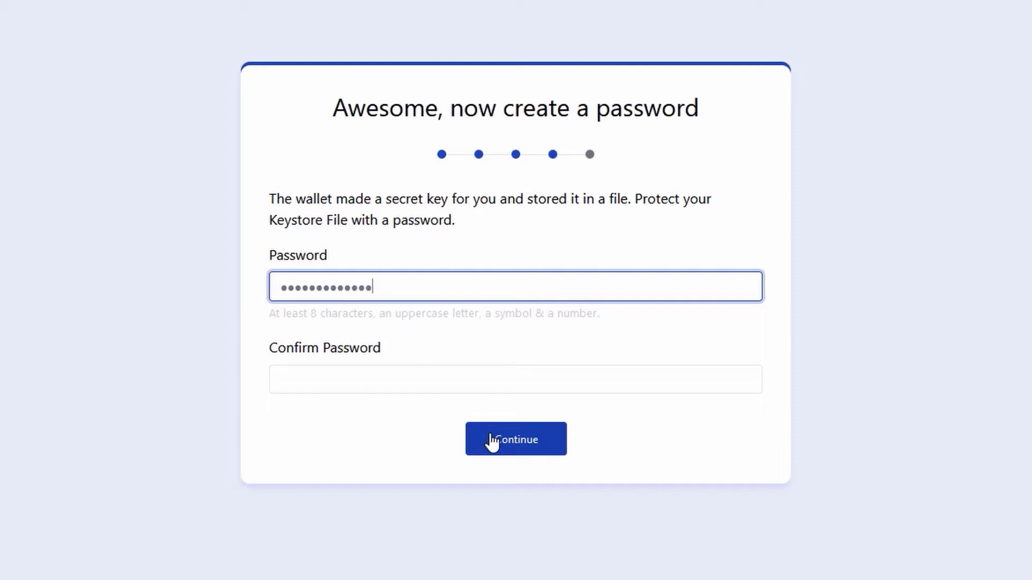
type("o")
key("Tab")
type("abcdefghi")
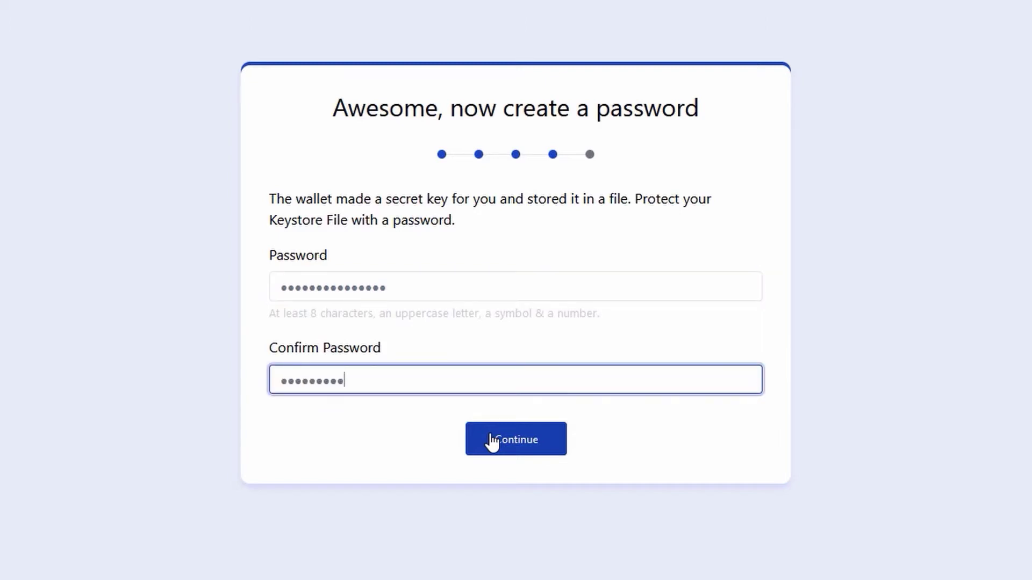
type("jklmno")
Step: Submit the password and save the keystore .json file with 'Datei speichern'
left_click(492, 441)
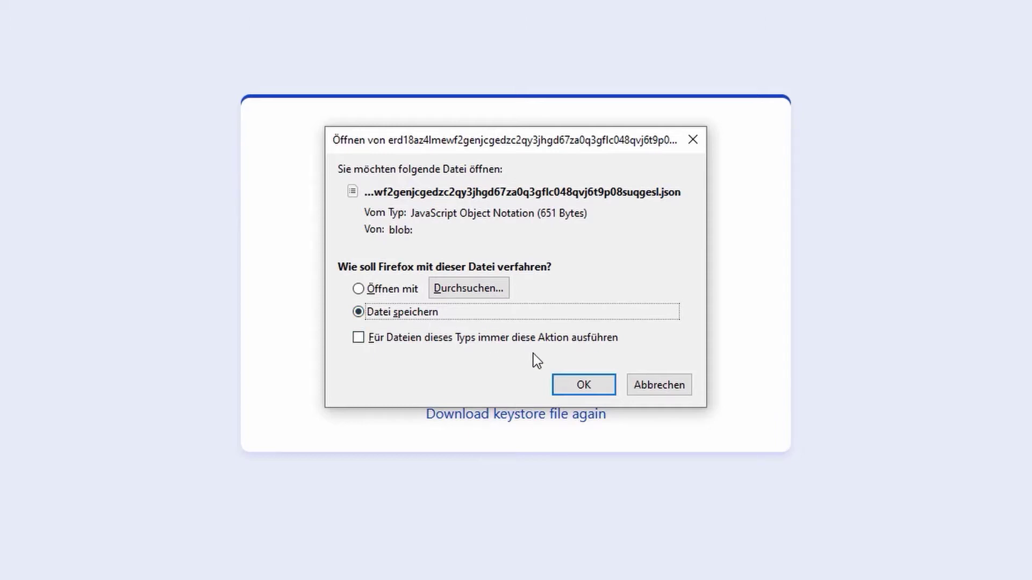
left_click(581, 391)
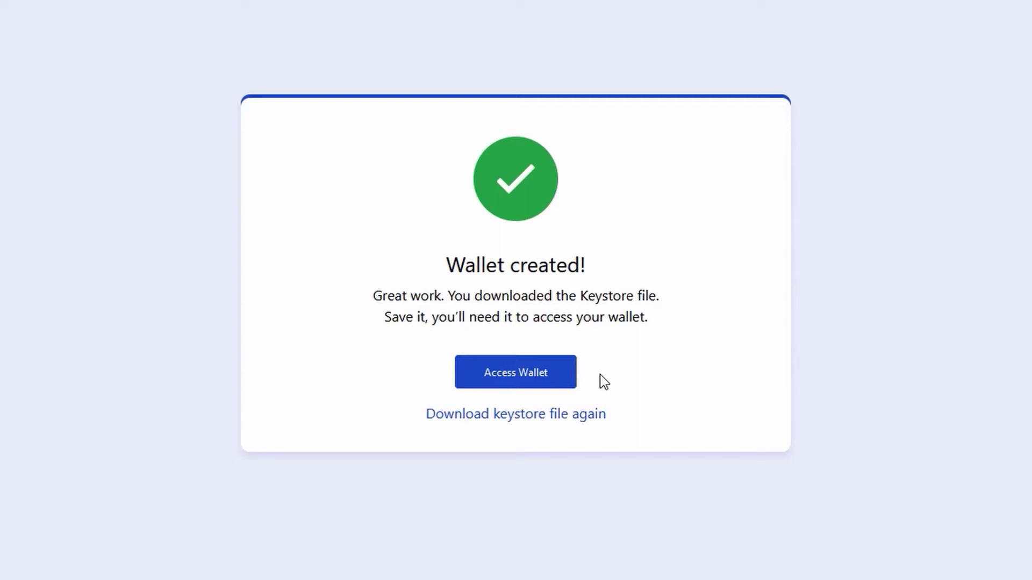
Step: Go from the Wallet created! page to the Access your Wallet keystore page
left_click(539, 384)
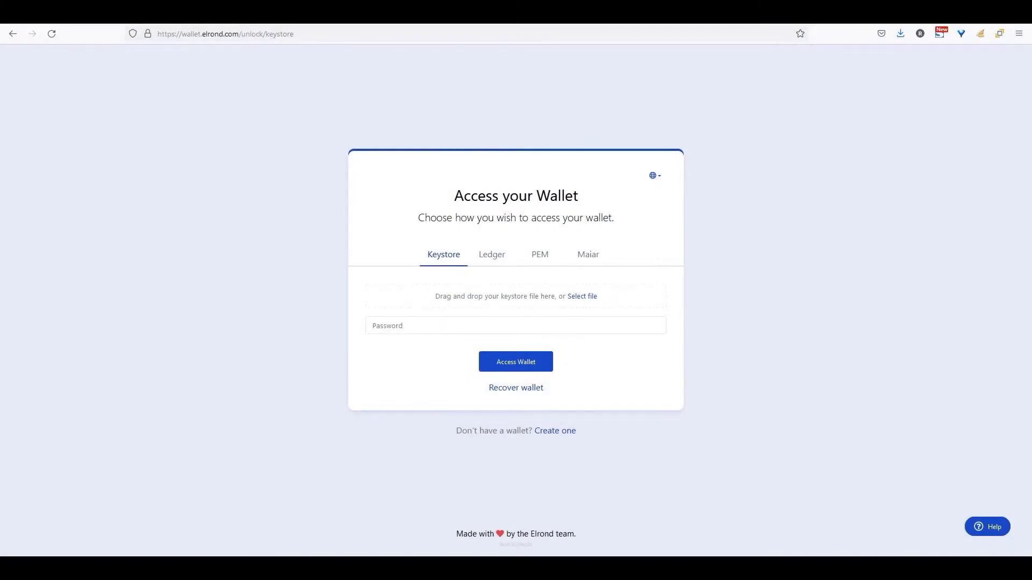
Step: Drop the downloaded keystore .json file from Downloads onto the Keystore tab and focus Password
left_click(328, 253)
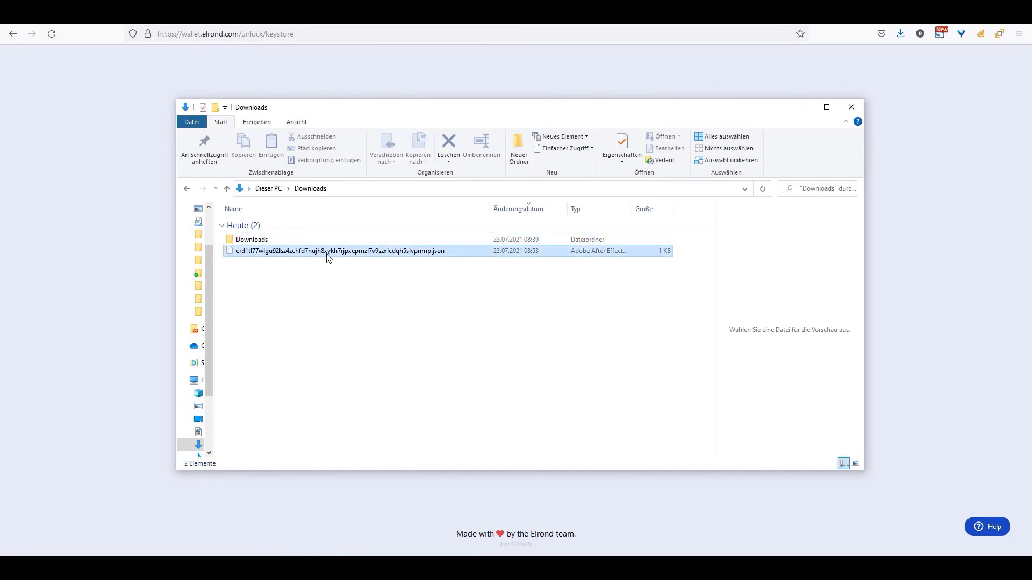
left_click_drag(337, 256, 553, 304)
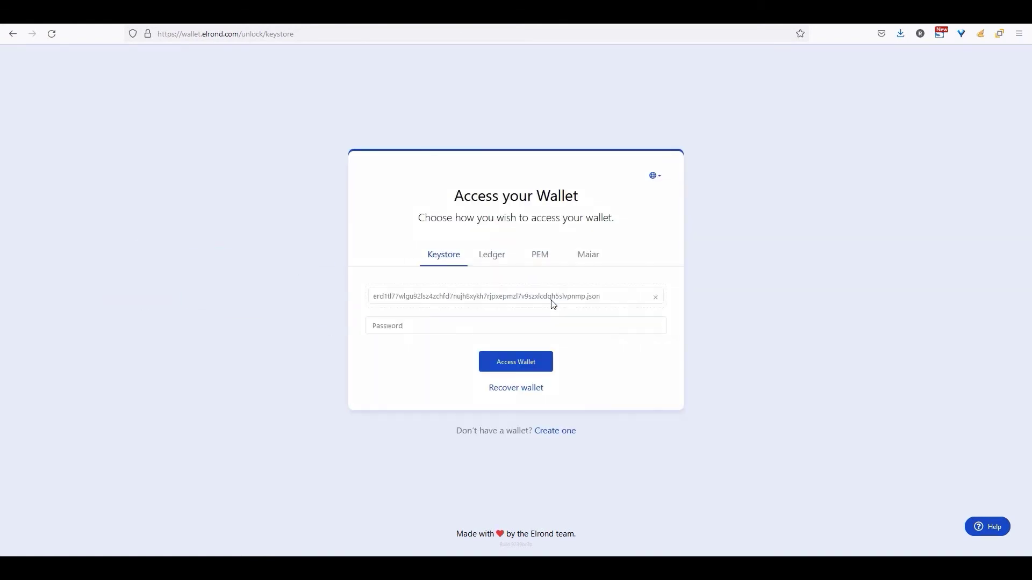
left_click(436, 326)
Step: Enter the keystore password, unlock the wallet, and open the Buy EGLD dialog from Transactions
type("***")
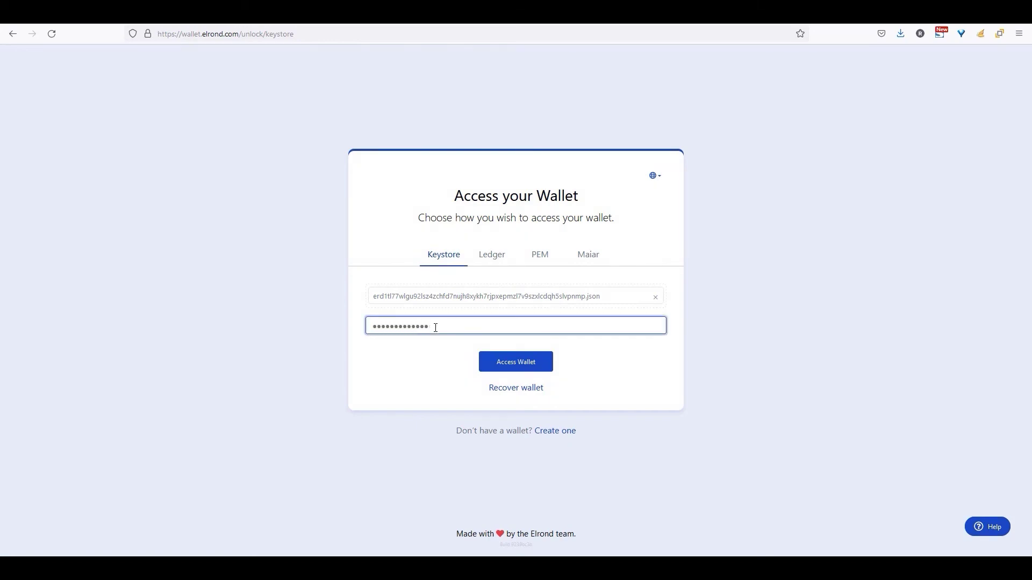
left_click(510, 361)
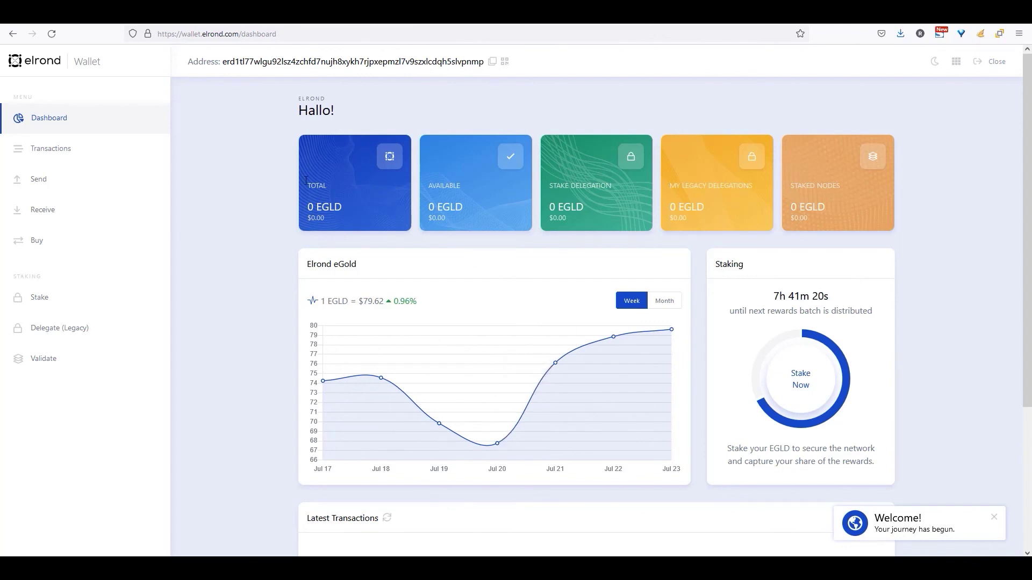
left_click(69, 152)
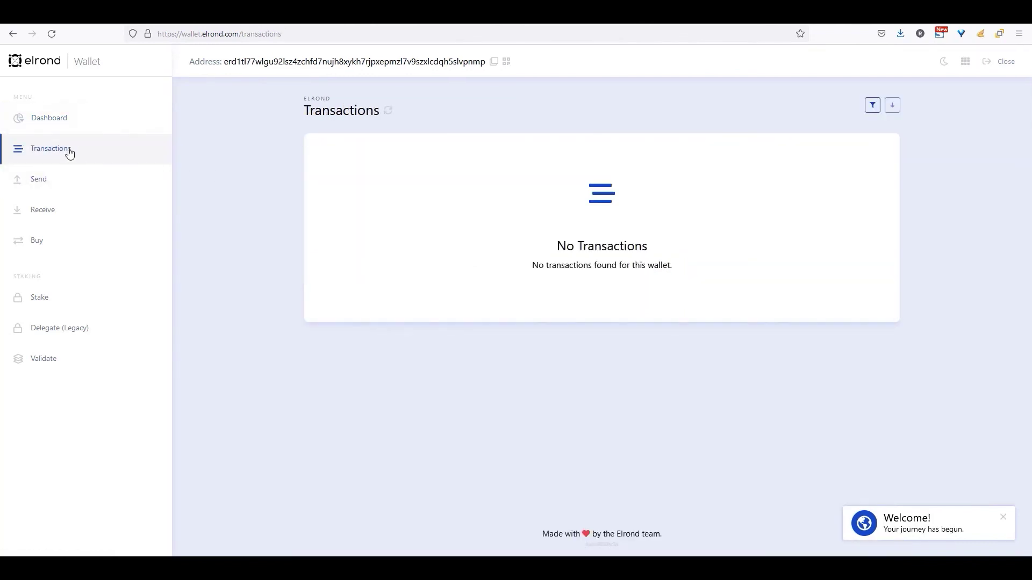
left_click(38, 248)
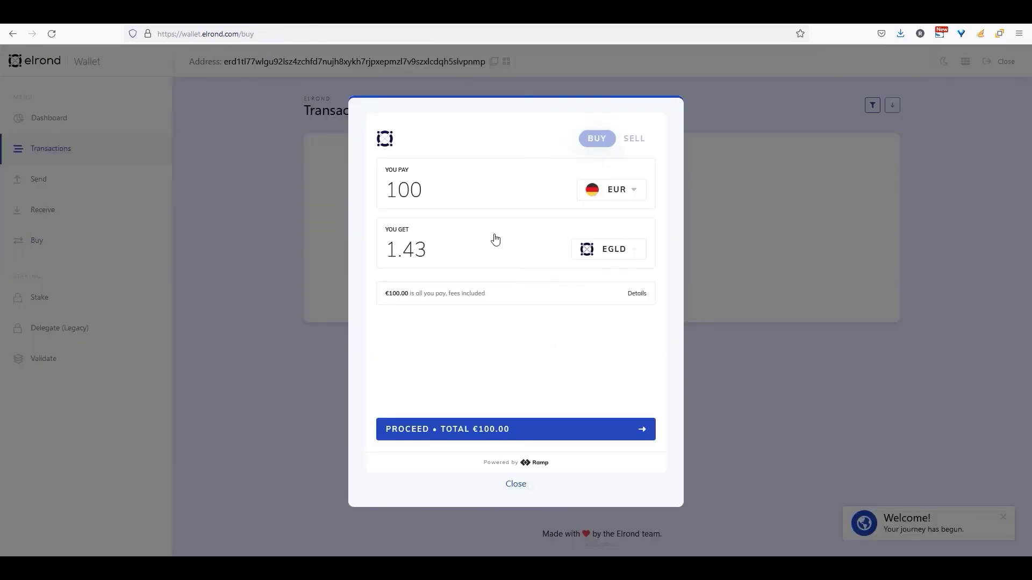